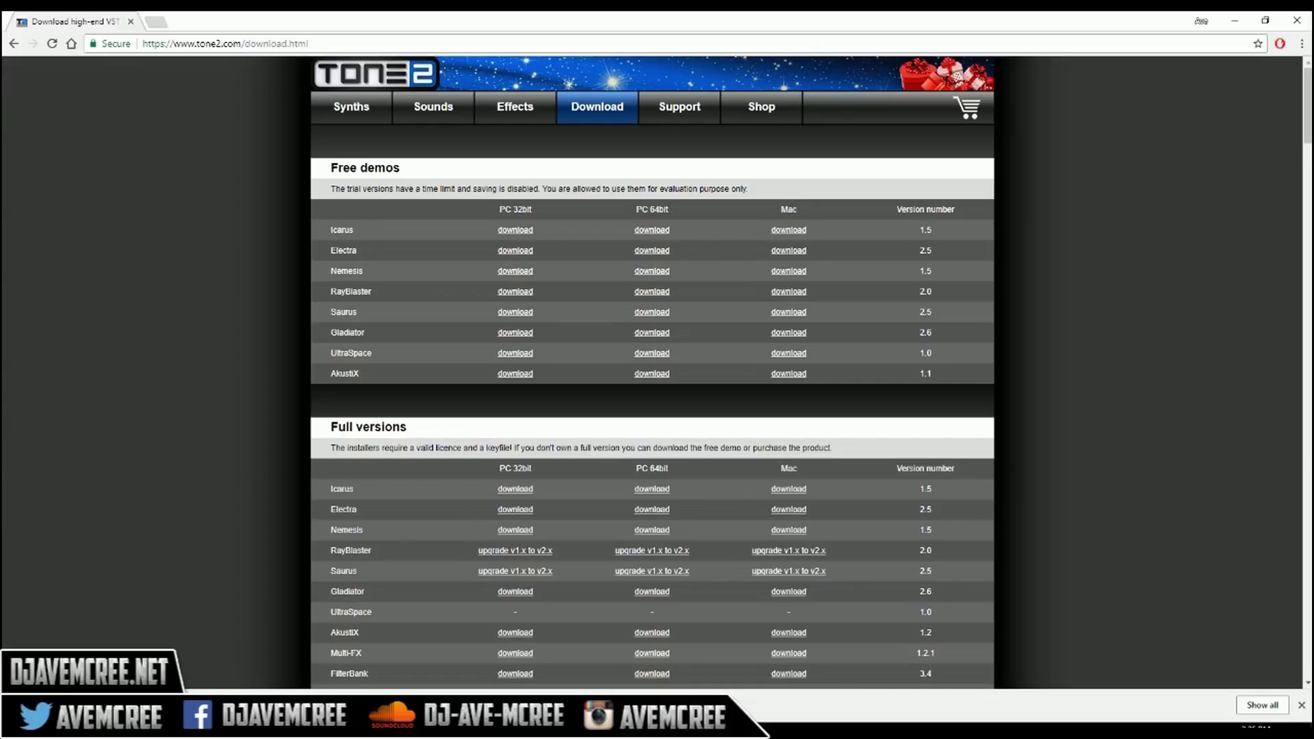
Download the full Electra PC 64-bit installer and the Electra Mac package from Tone2.
key("super+x")
left_click(663, 514)
left_click(791, 509)
left_click(1233, 21)
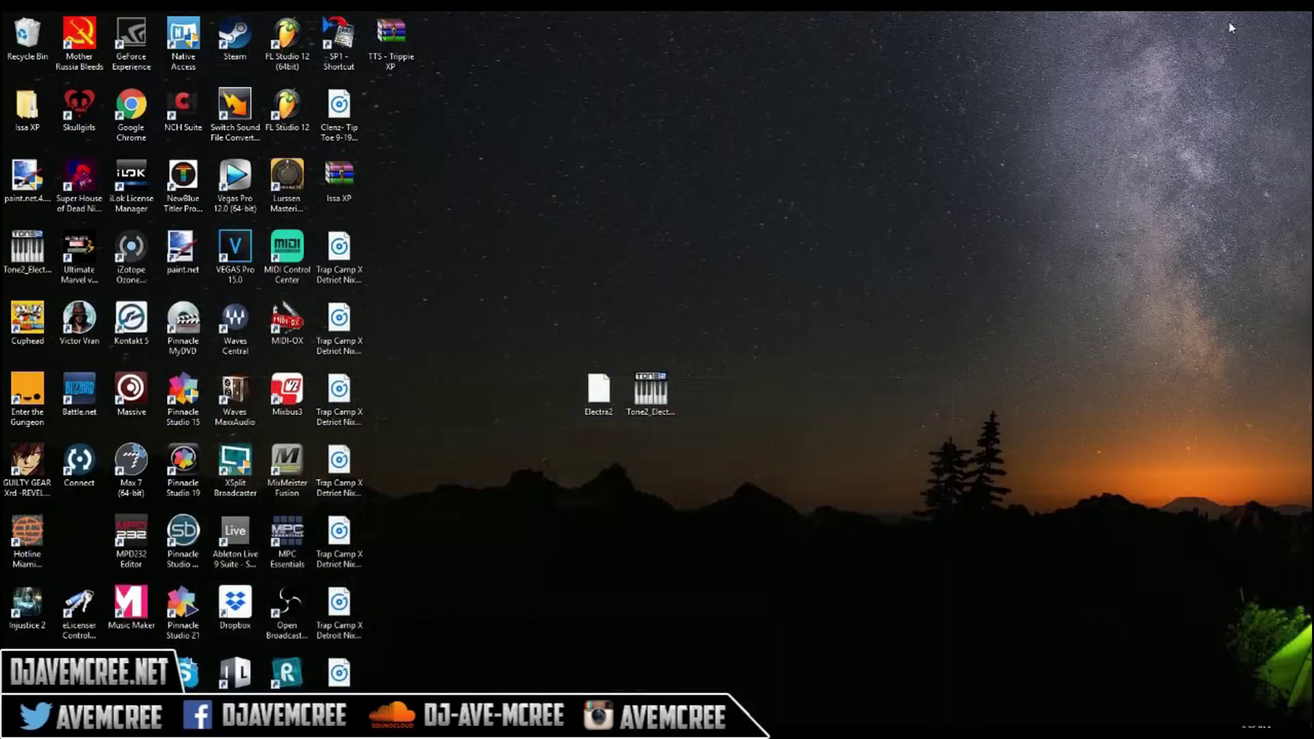
Launch the Tone2_Electra installer from the desktop.
left_click(663, 393)
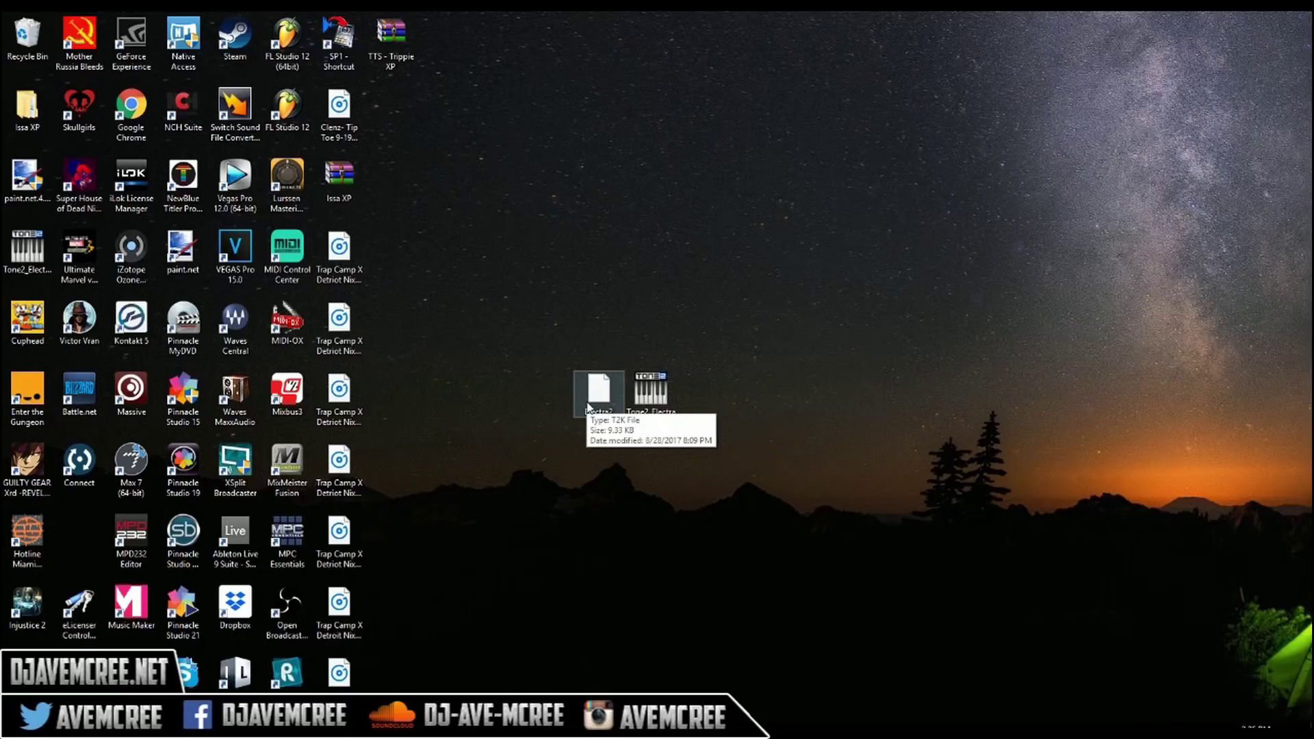
left_click(648, 409)
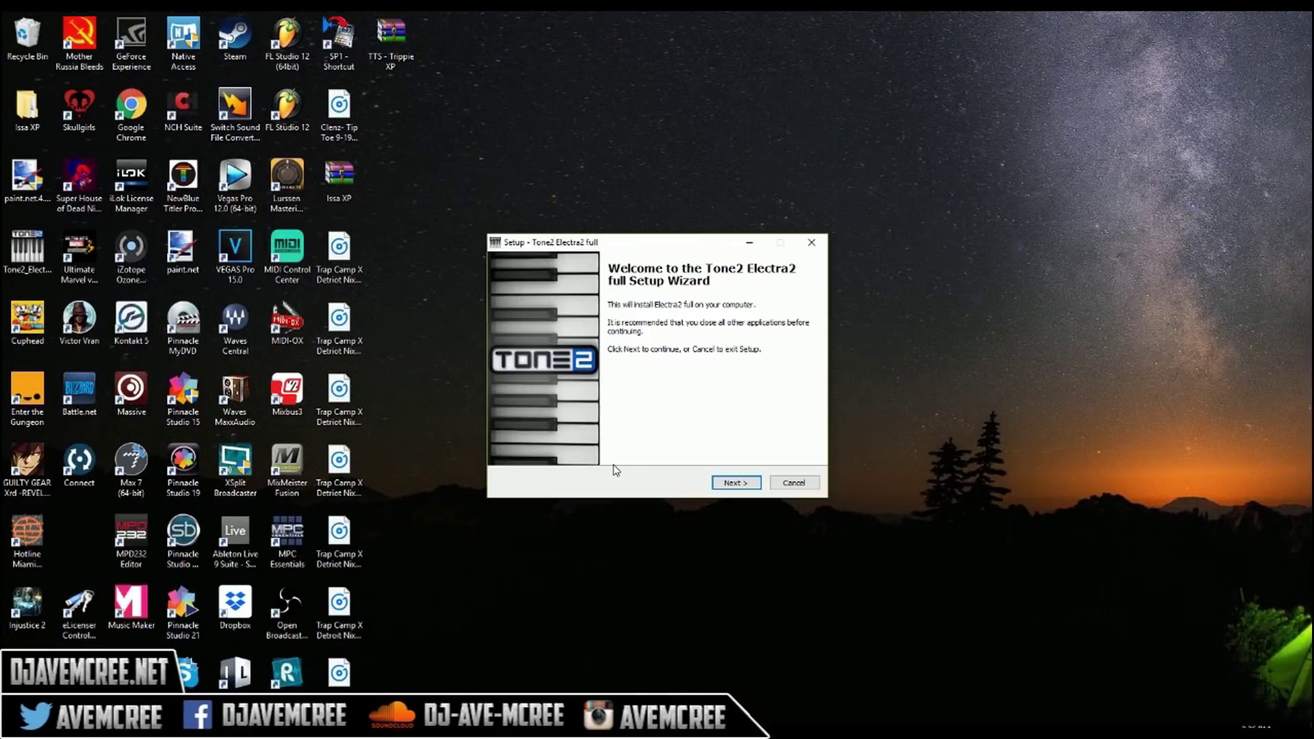
Accept the licence agreement and bring up the install-destination folder chooser.
left_click(734, 483)
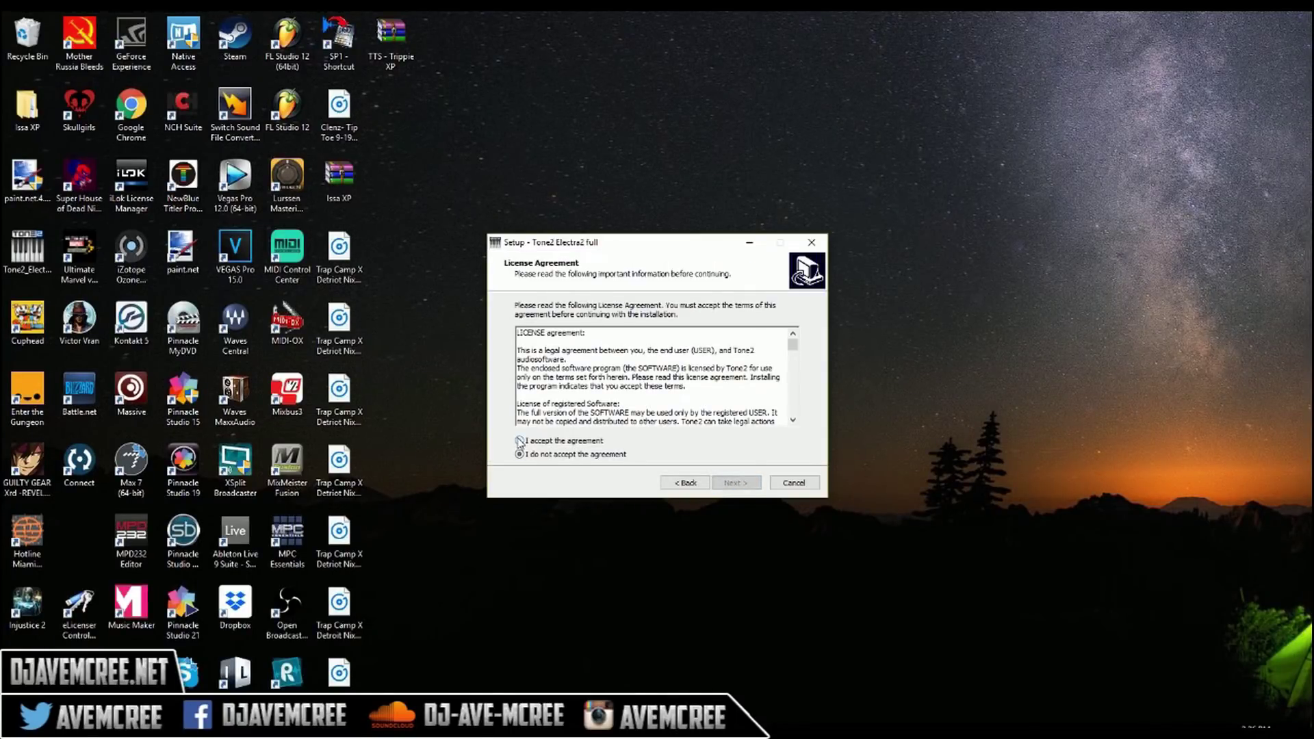
left_click(518, 441)
left_click(736, 482)
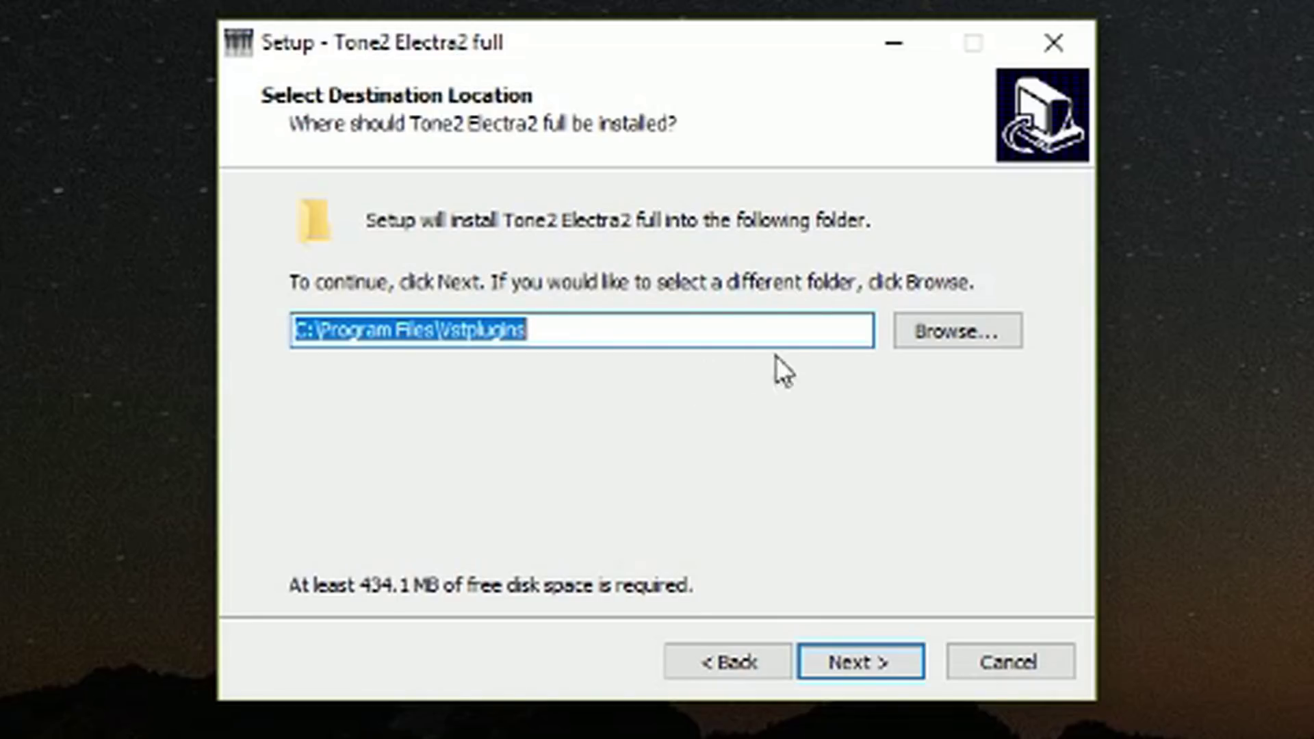
left_click(926, 336)
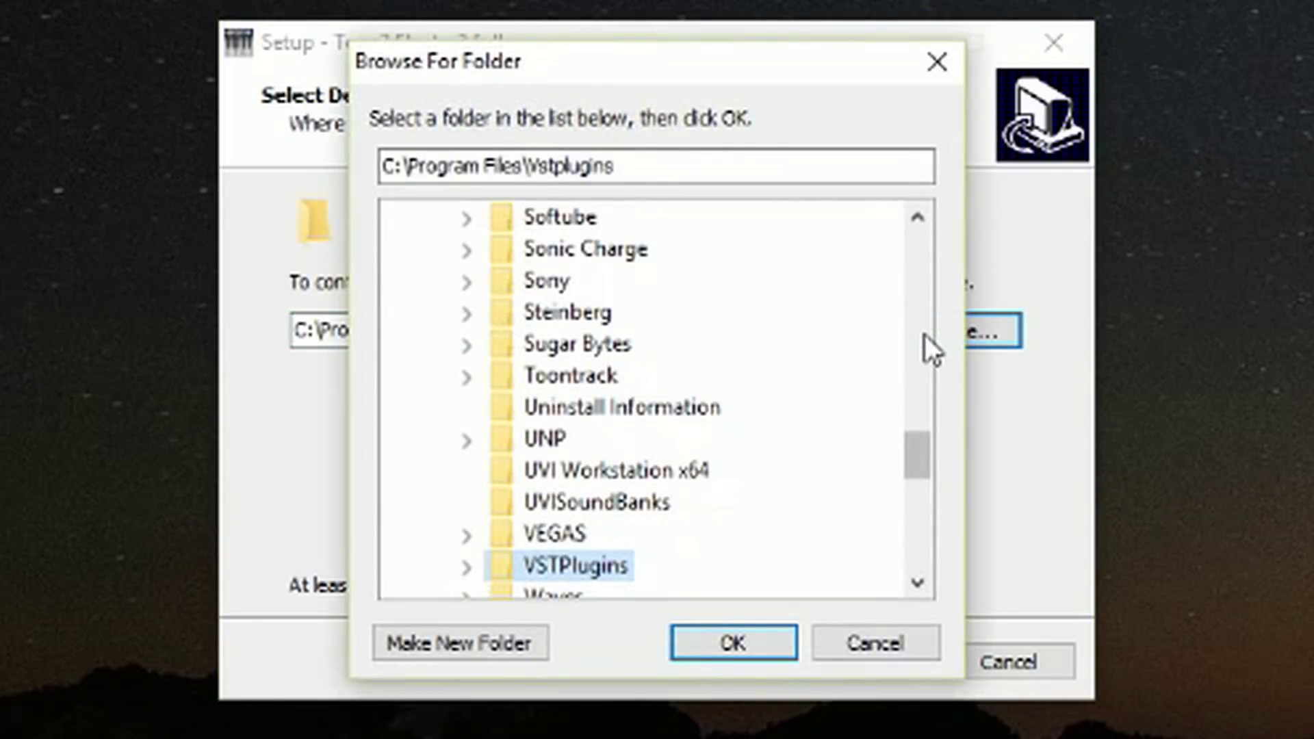
left_click_drag(922, 452, 917, 221)
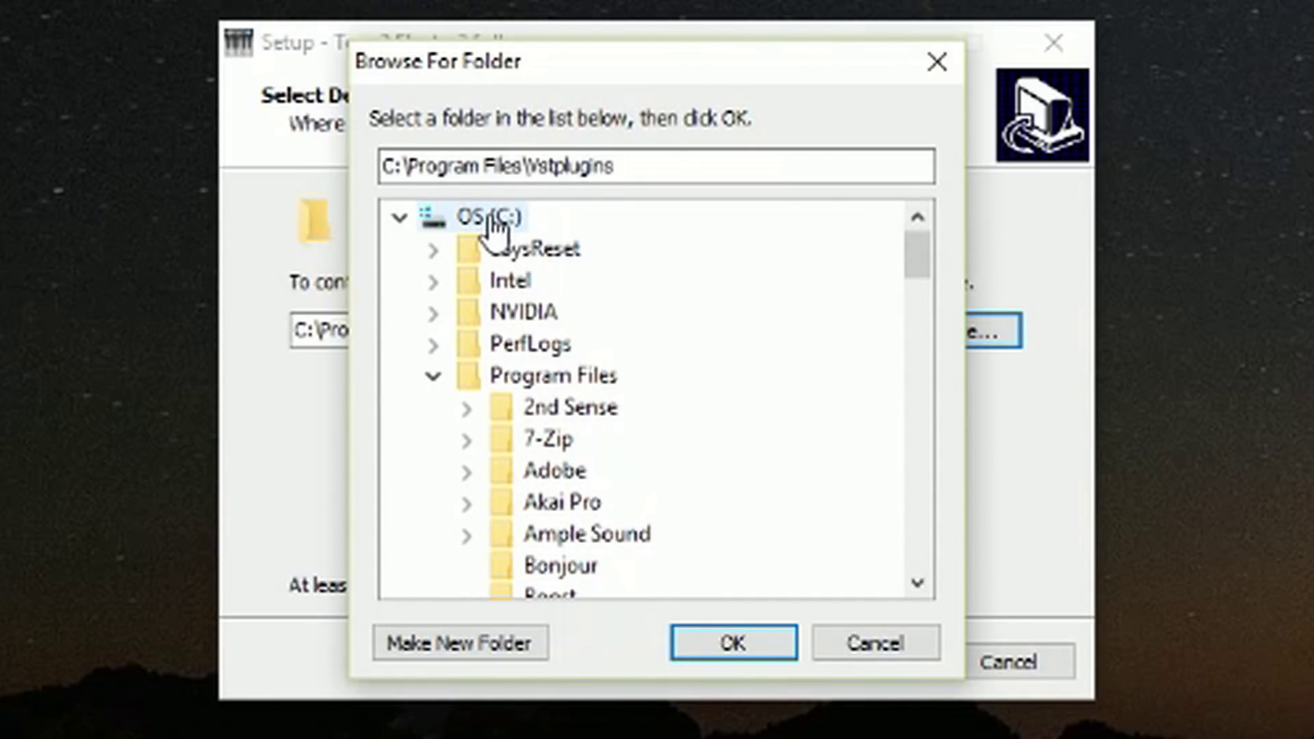
Choose OS (C:) > Program Files > VSTPlugins as the install destination.
left_click(483, 217)
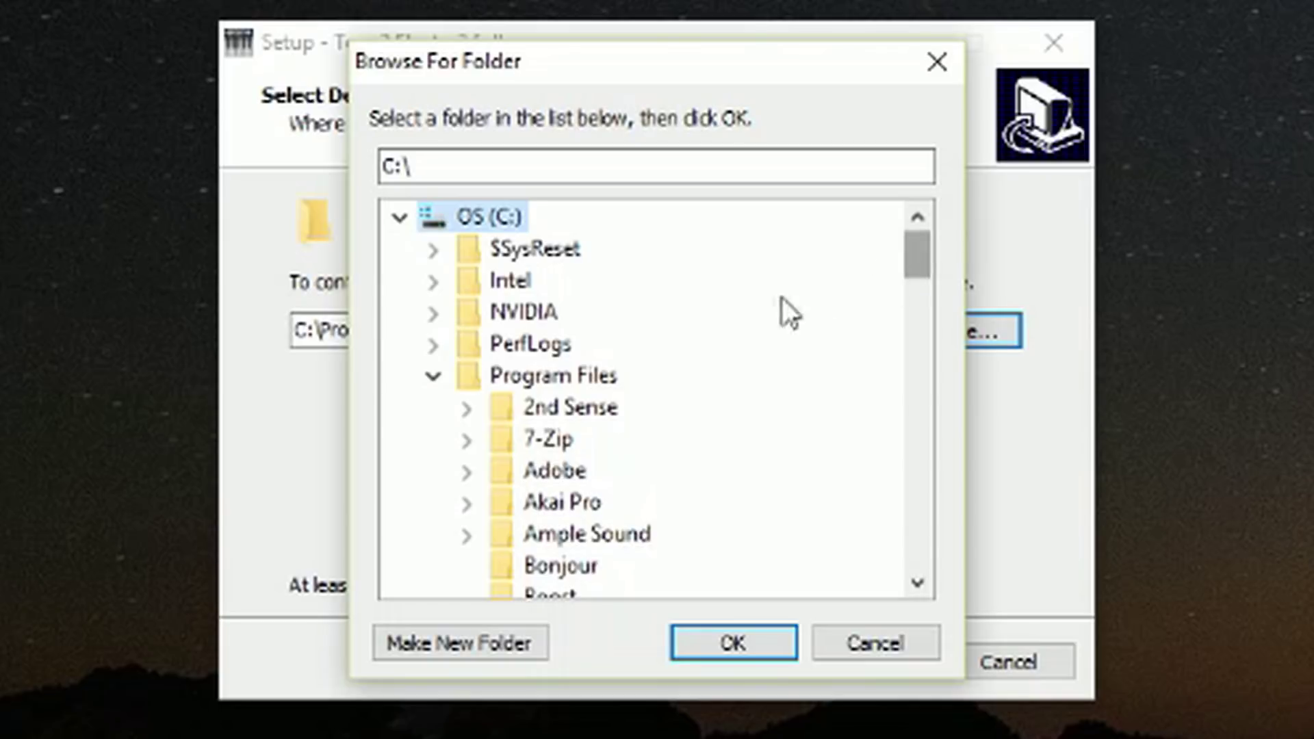
left_click(432, 376)
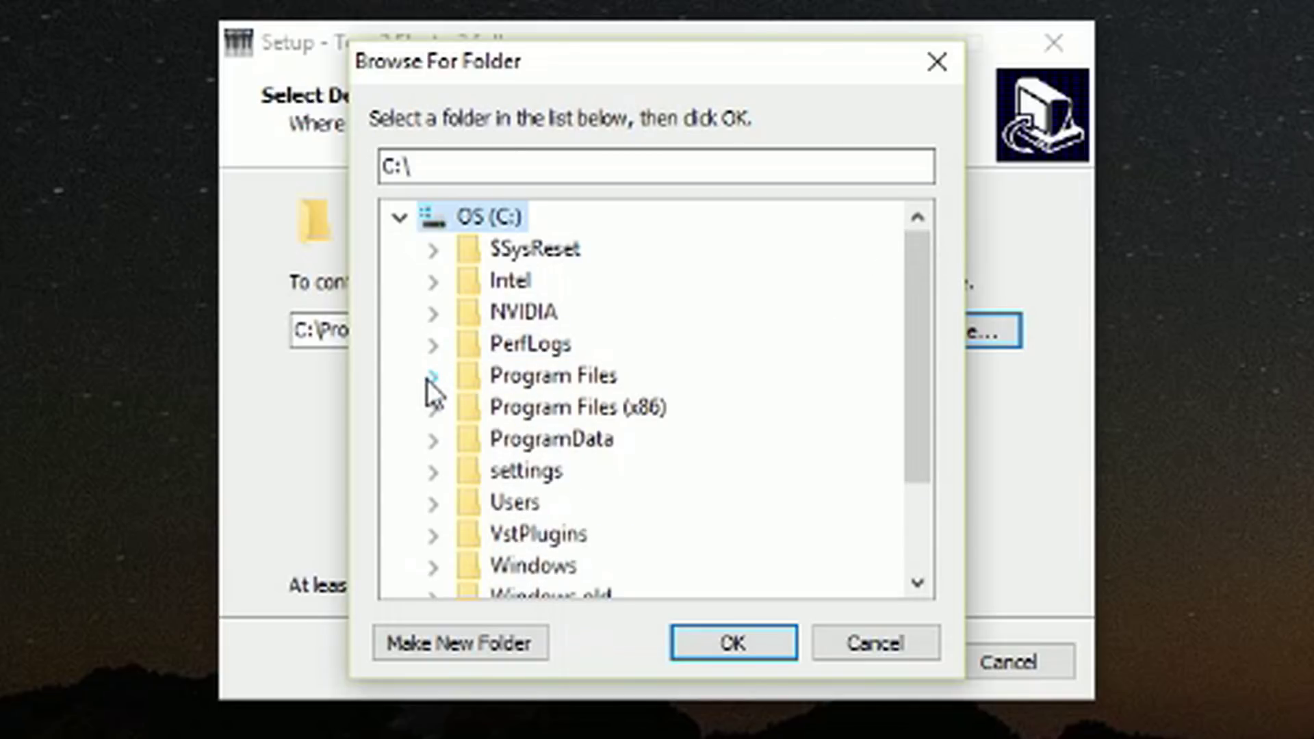
left_click(432, 376)
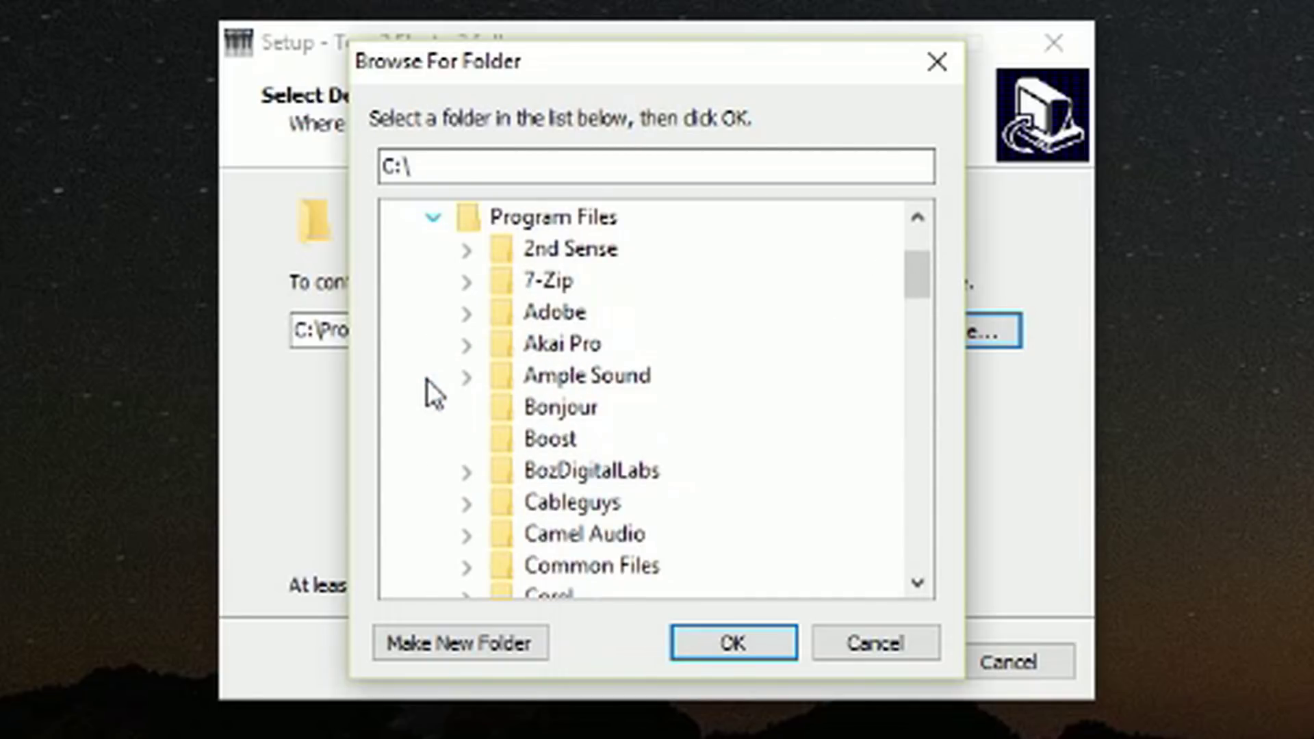
left_click_drag(914, 269, 938, 423)
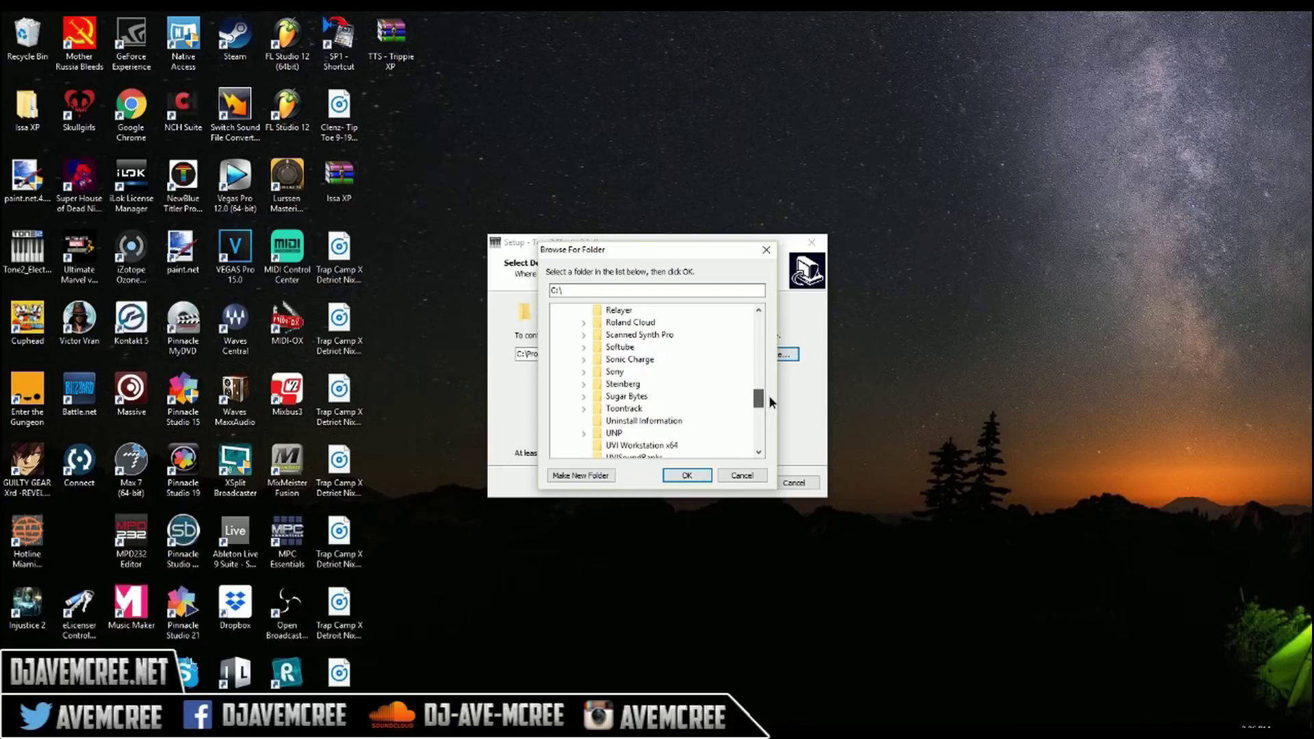
left_click_drag(771, 399, 770, 407)
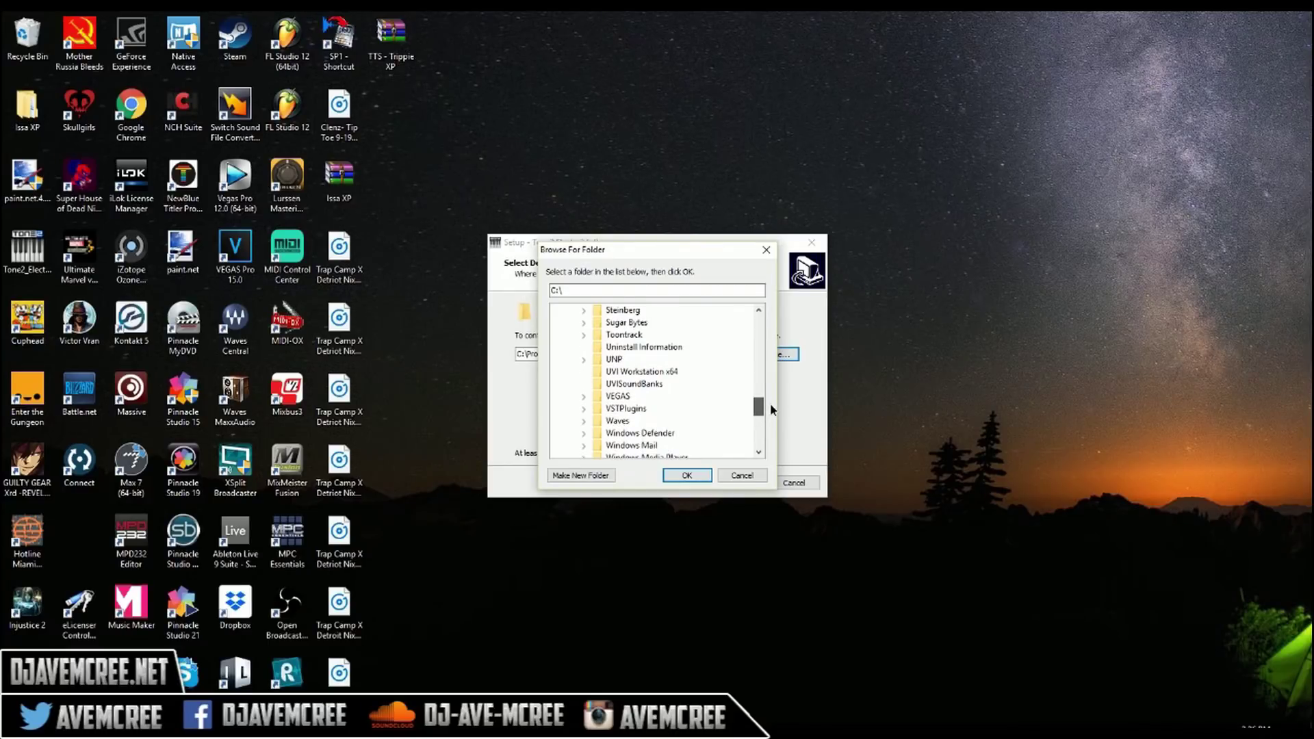
left_click(617, 408)
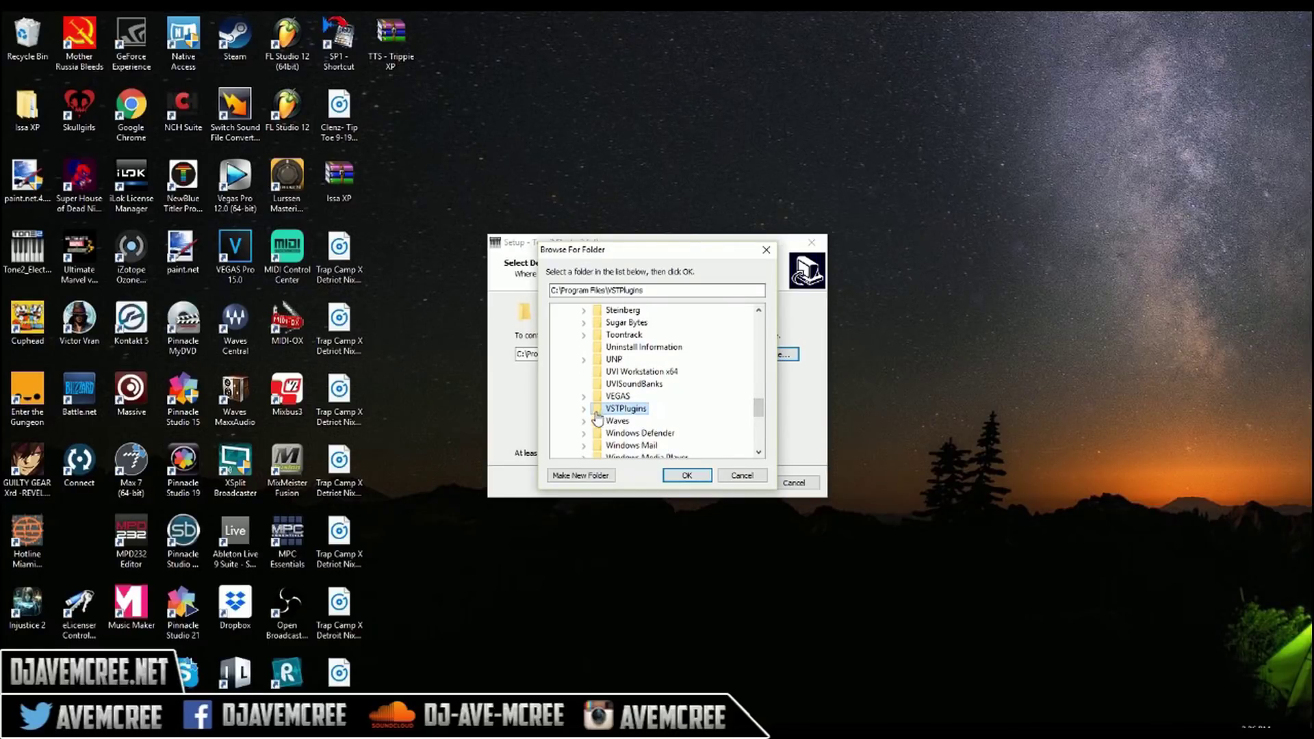
Confirm the VSTPlugins folder, install Electra2 and finish the wizard.
left_click(684, 481)
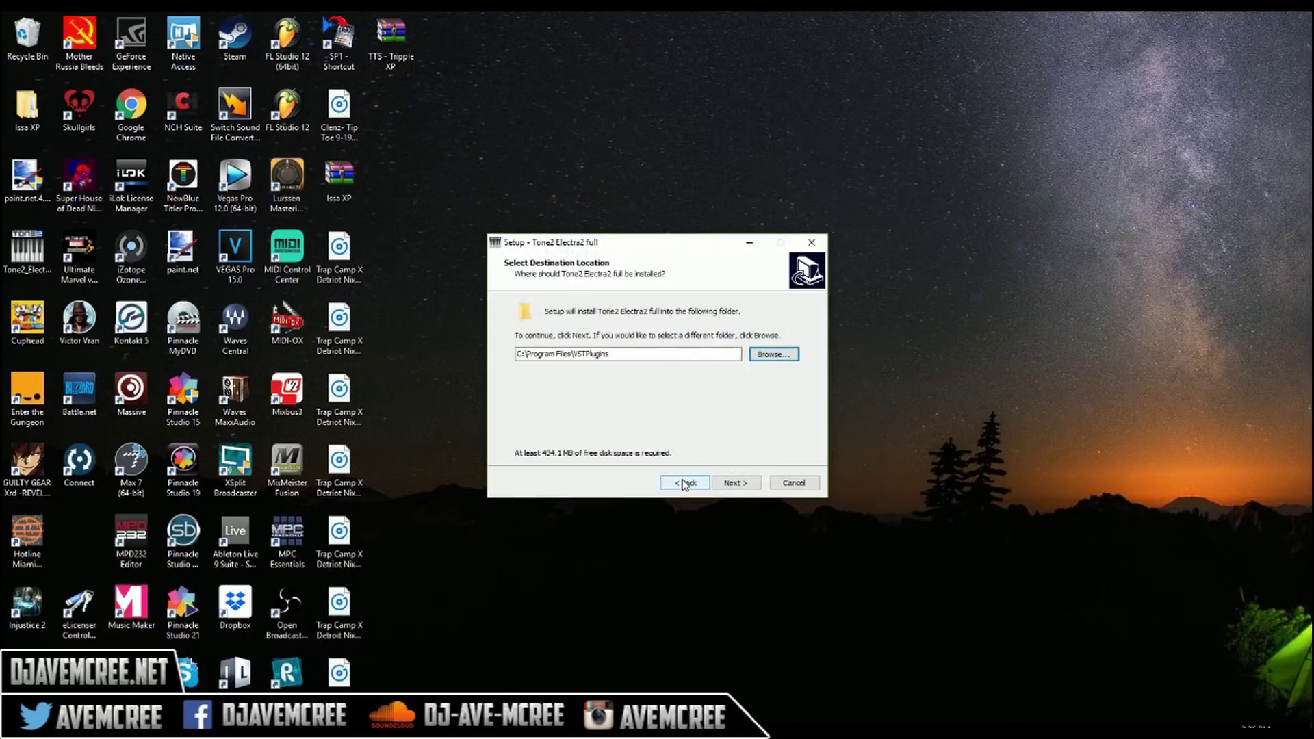
left_click(742, 485)
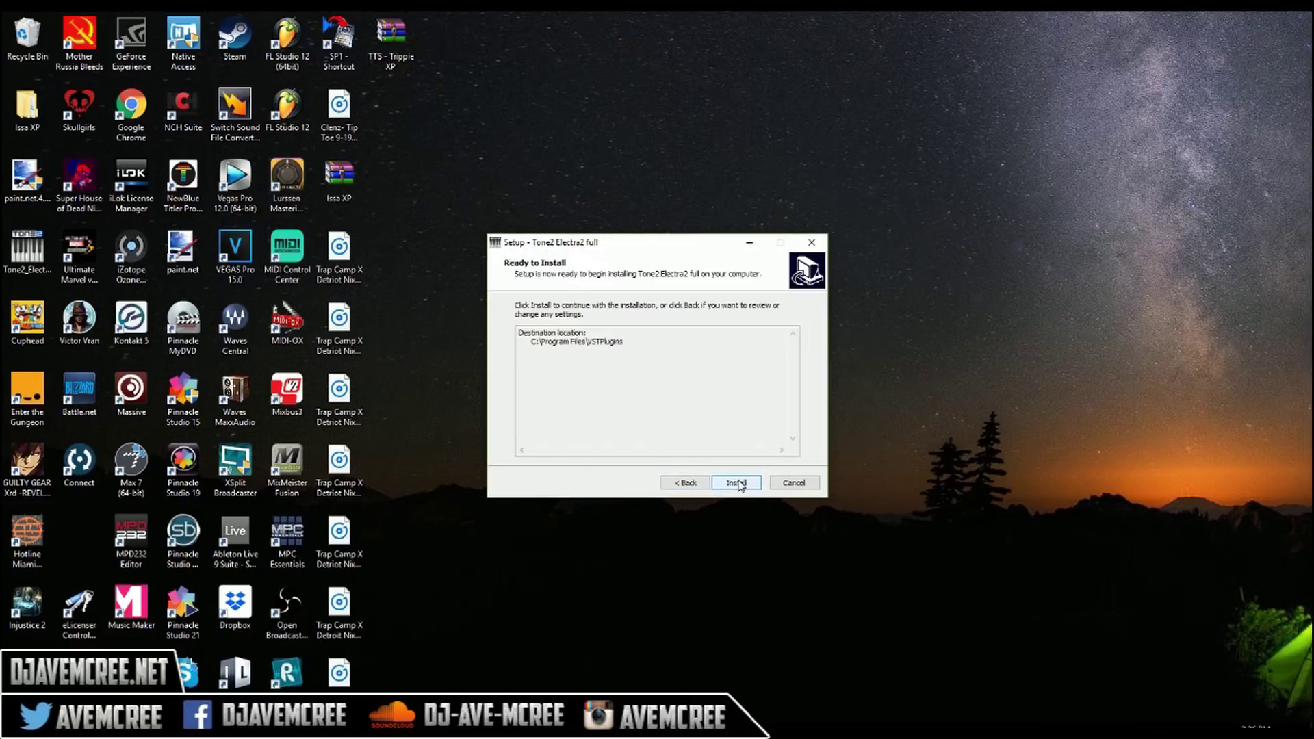
left_click(742, 486)
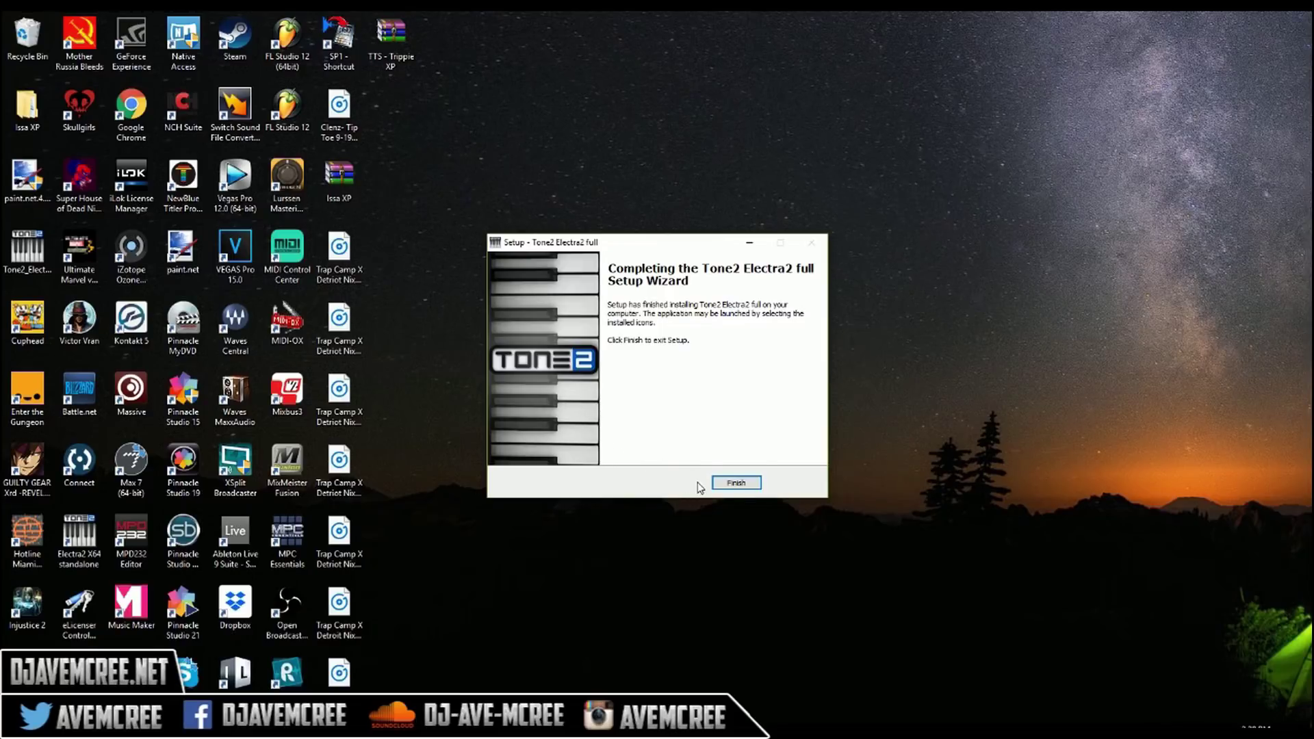
left_click(737, 484)
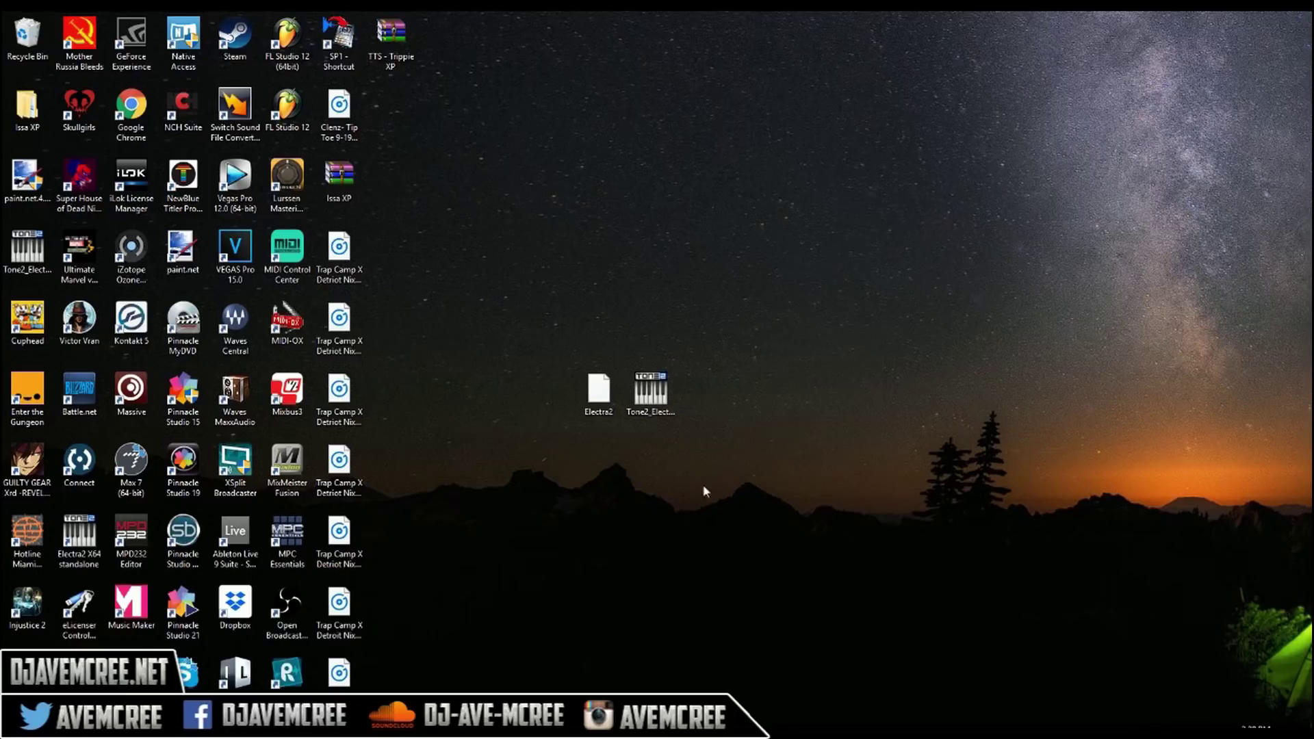
Cut the Electra2 licence file from the desktop and bring up the VSTPlugins folder.
left_click(604, 401)
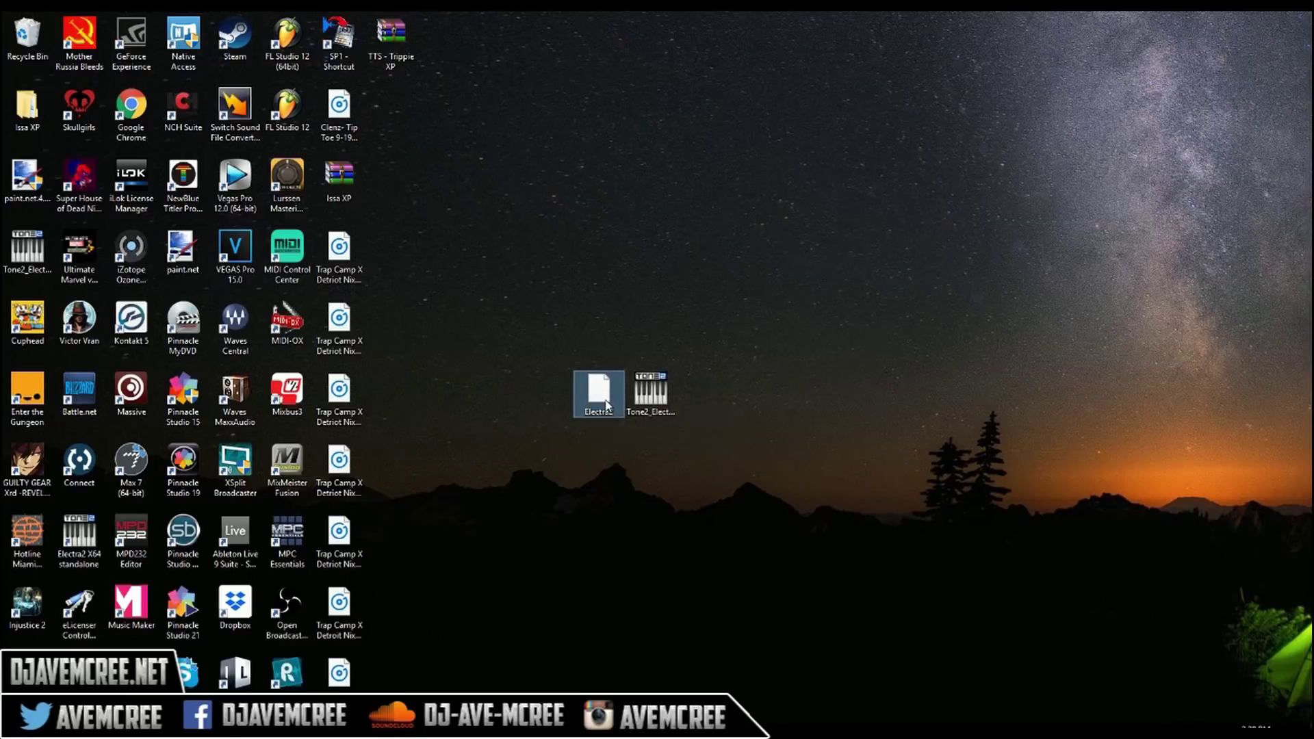
right_click(606, 402)
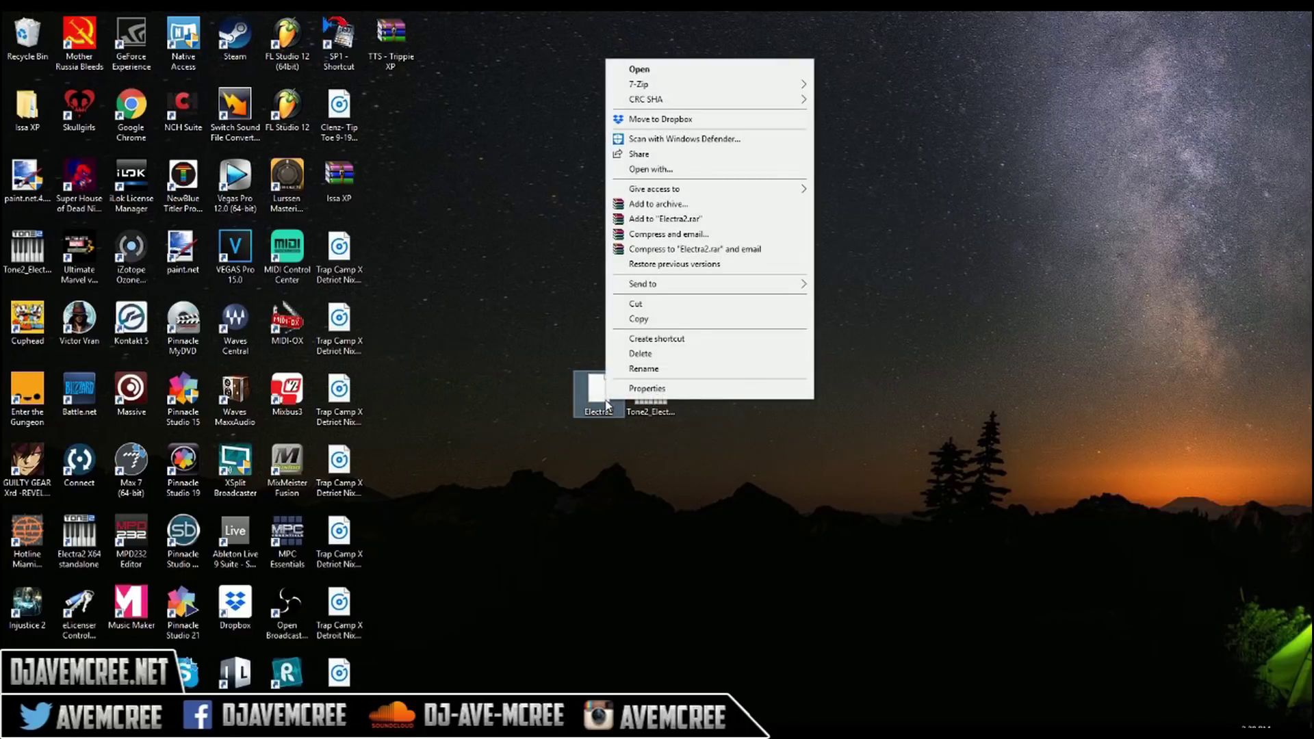
left_click(639, 304)
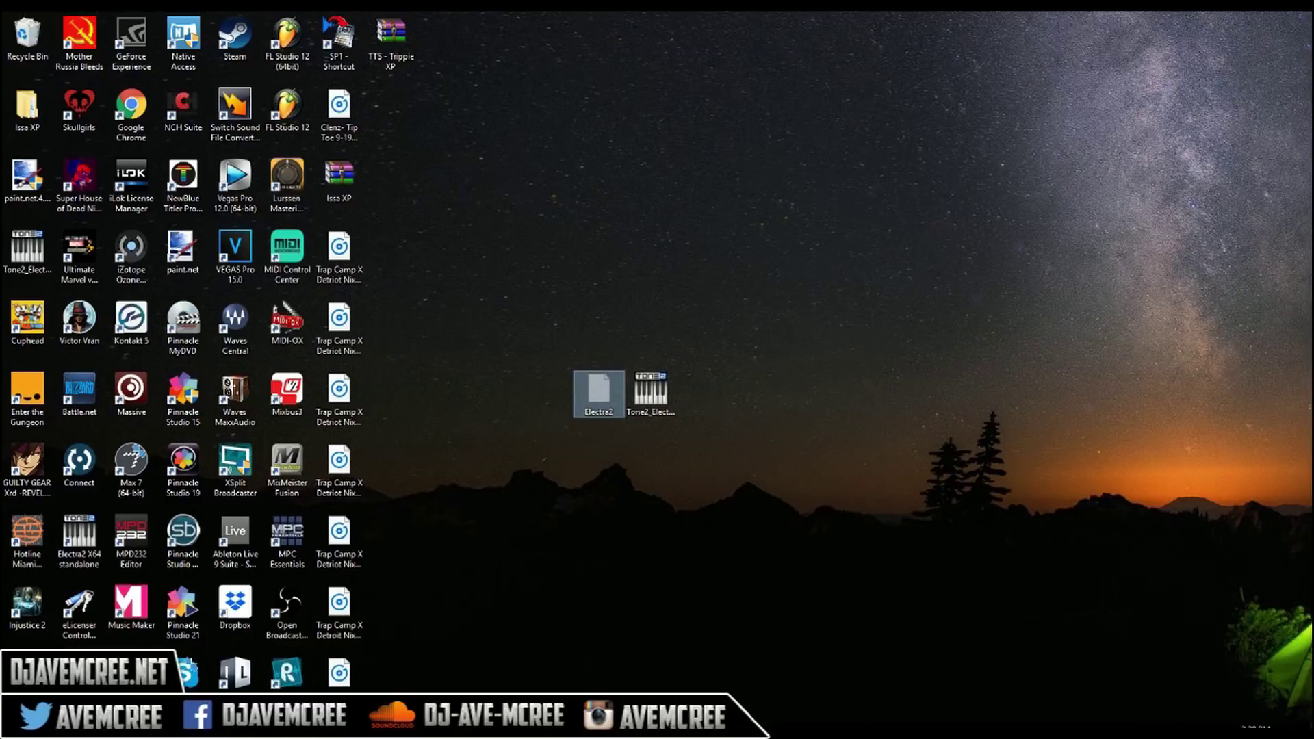
left_click(339, 673)
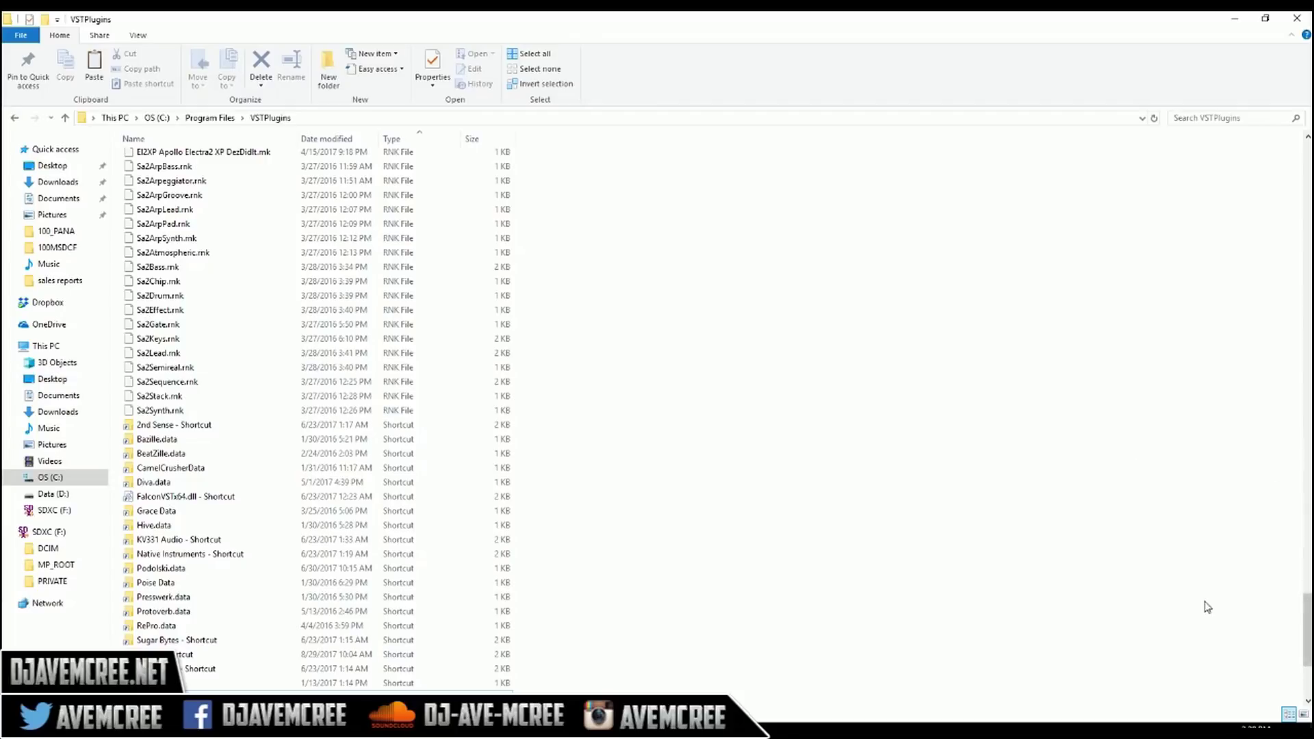
Paste the Electra2 licence file into VSTPlugins and minimize the folder window.
right_click(960, 542)
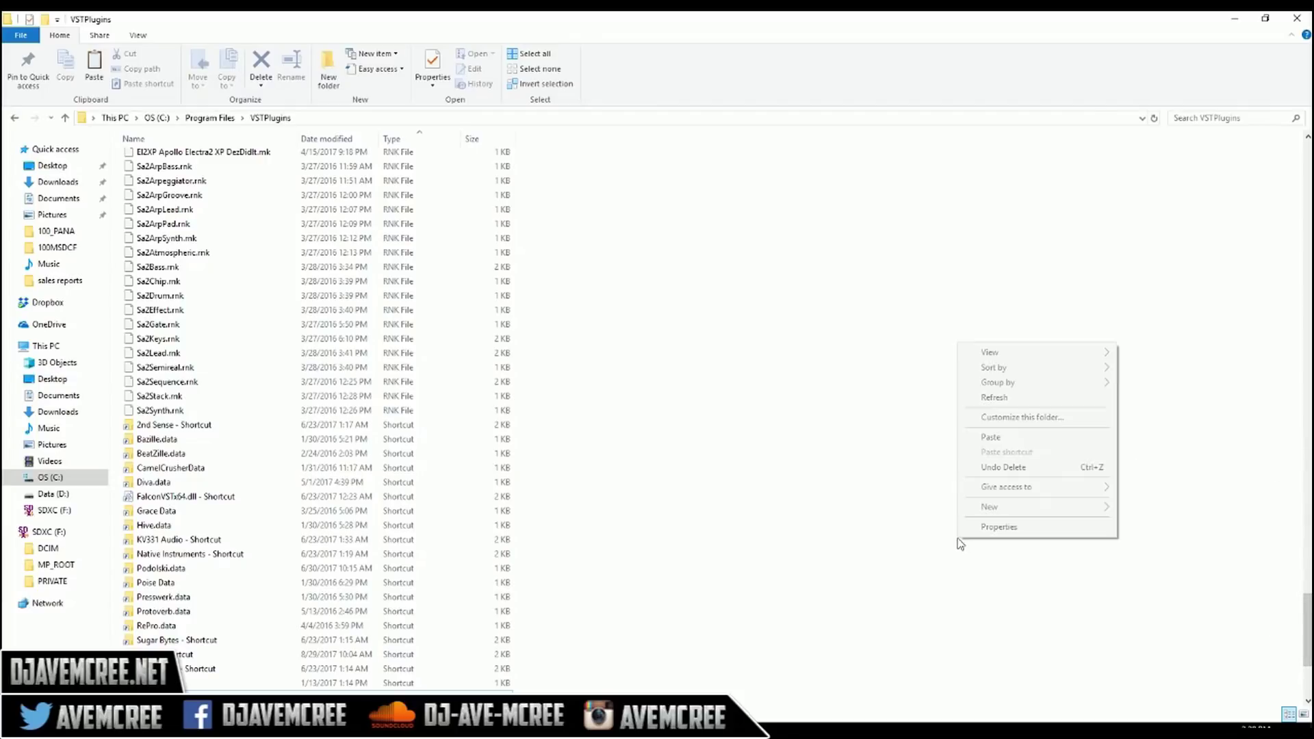
left_click(989, 437)
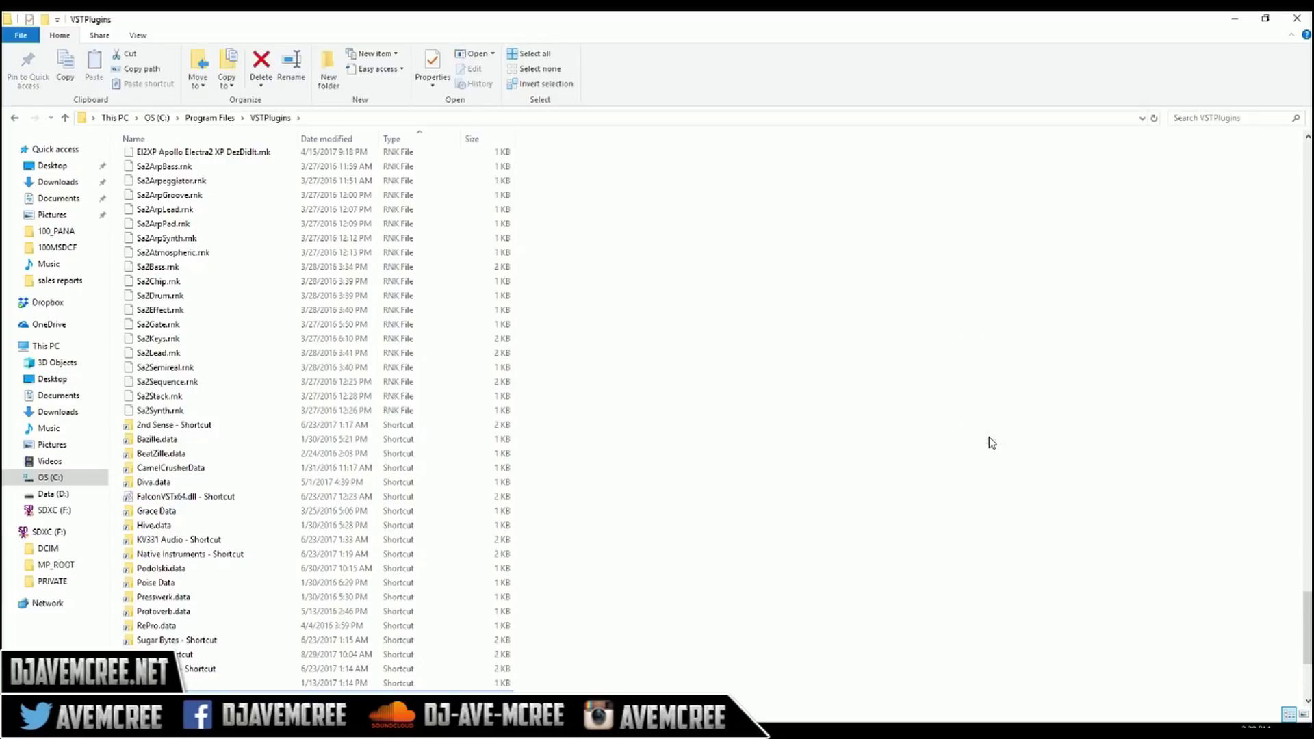
left_click(1235, 18)
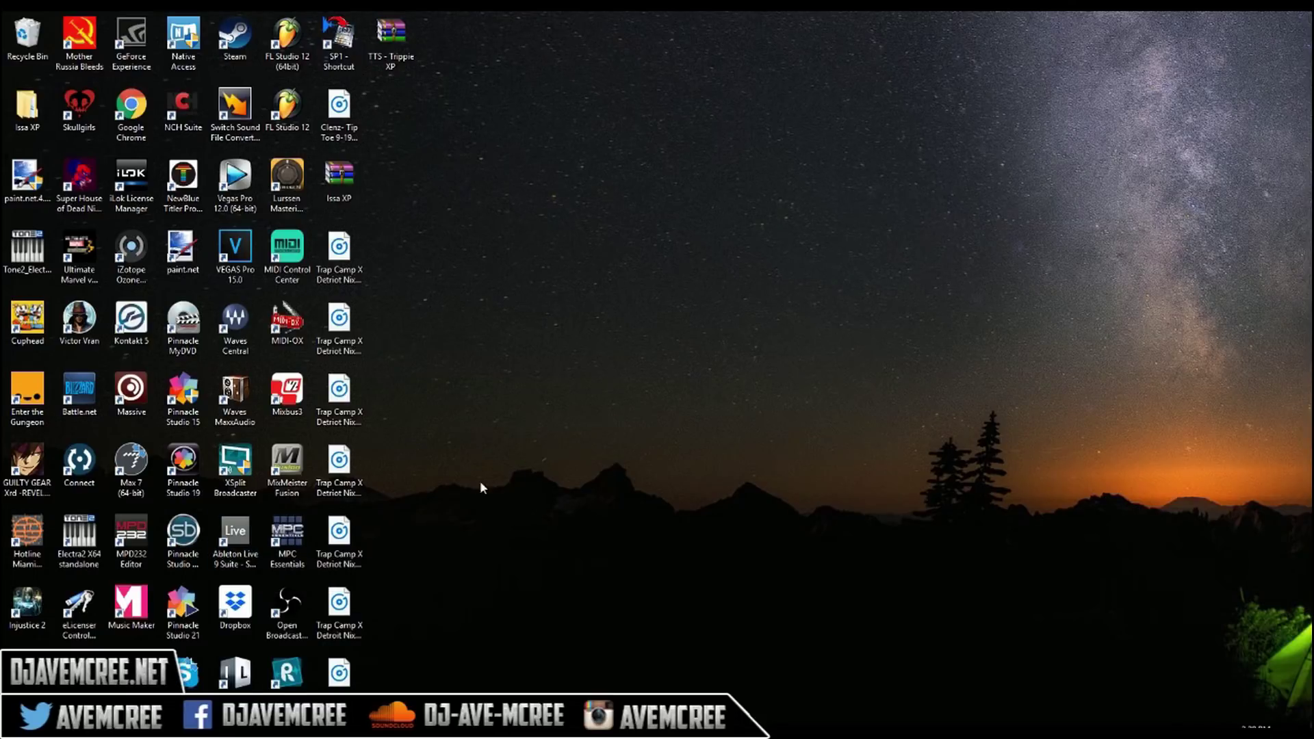
Launch Ableton Live 9 Suite from its desktop shortcut.
left_click(235, 532)
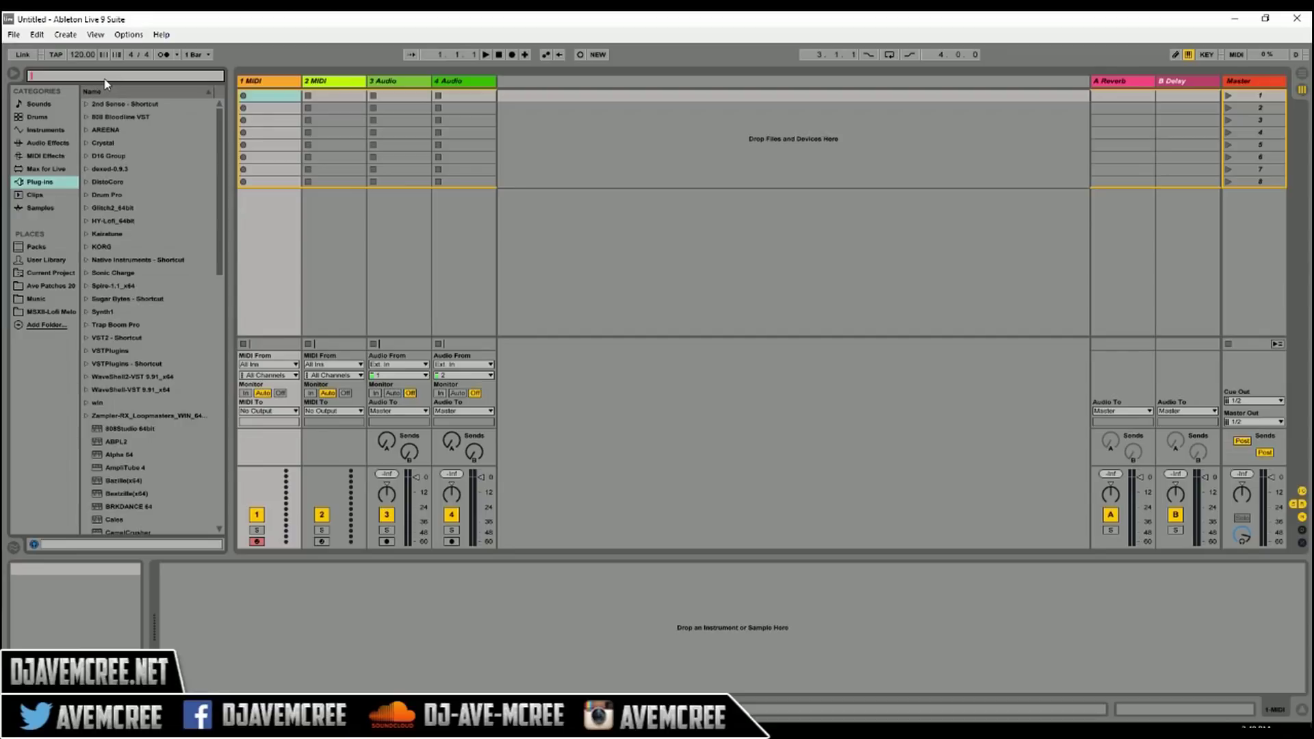
type("electra")
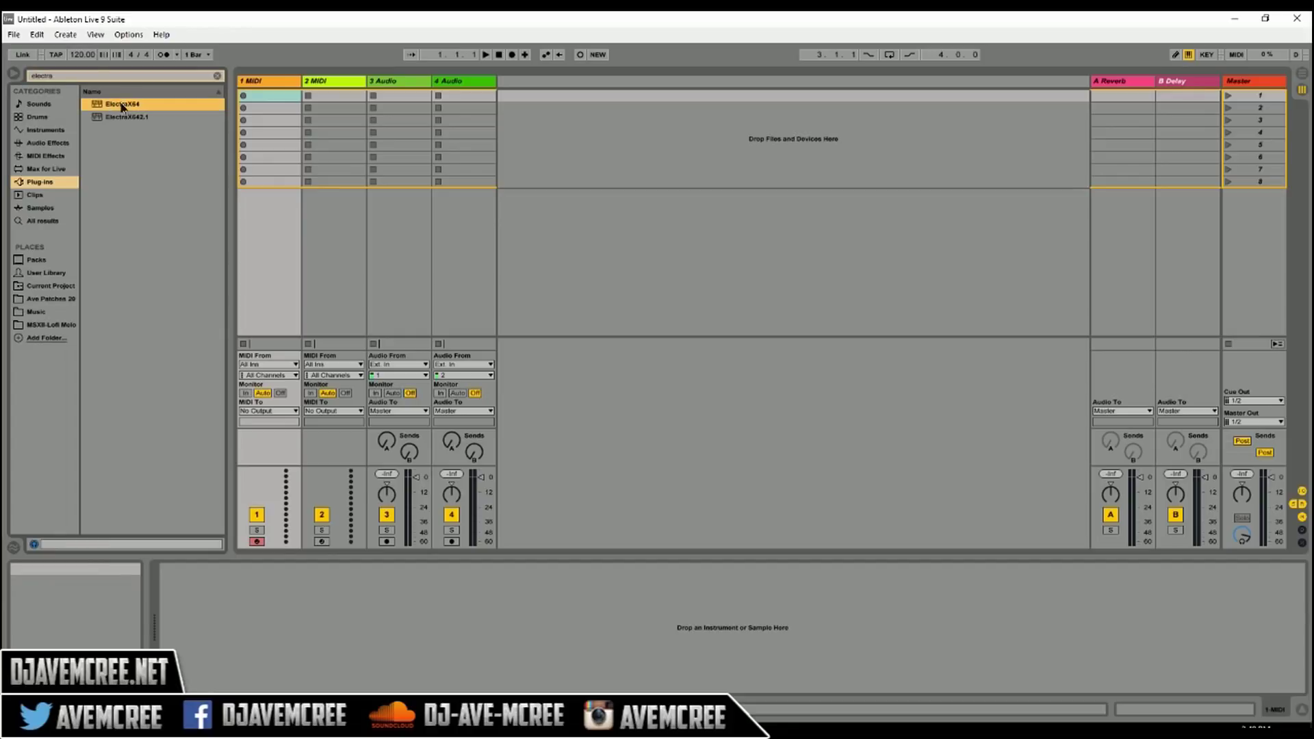
Drag ElectraX64 from the browser onto MIDI track 1 to load Electra2.
left_click_drag(111, 106, 271, 250)
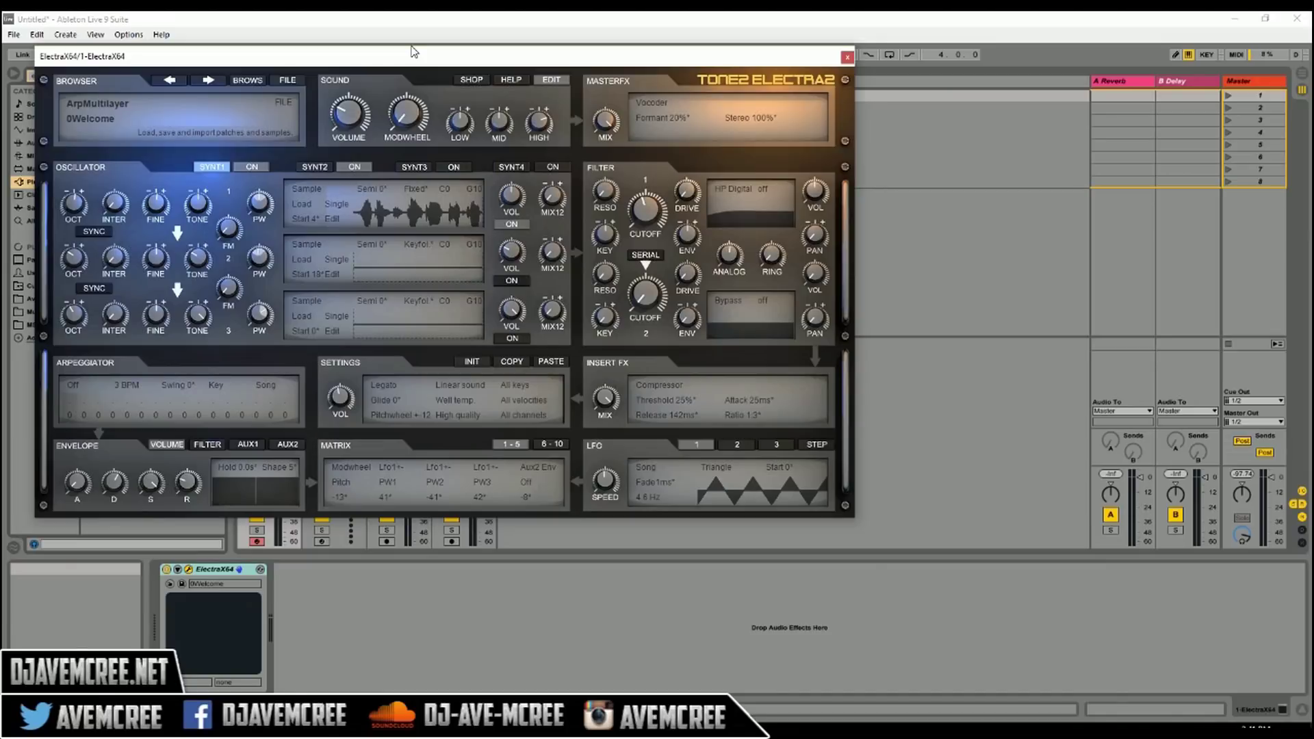
left_click_drag(411, 54, 460, 68)
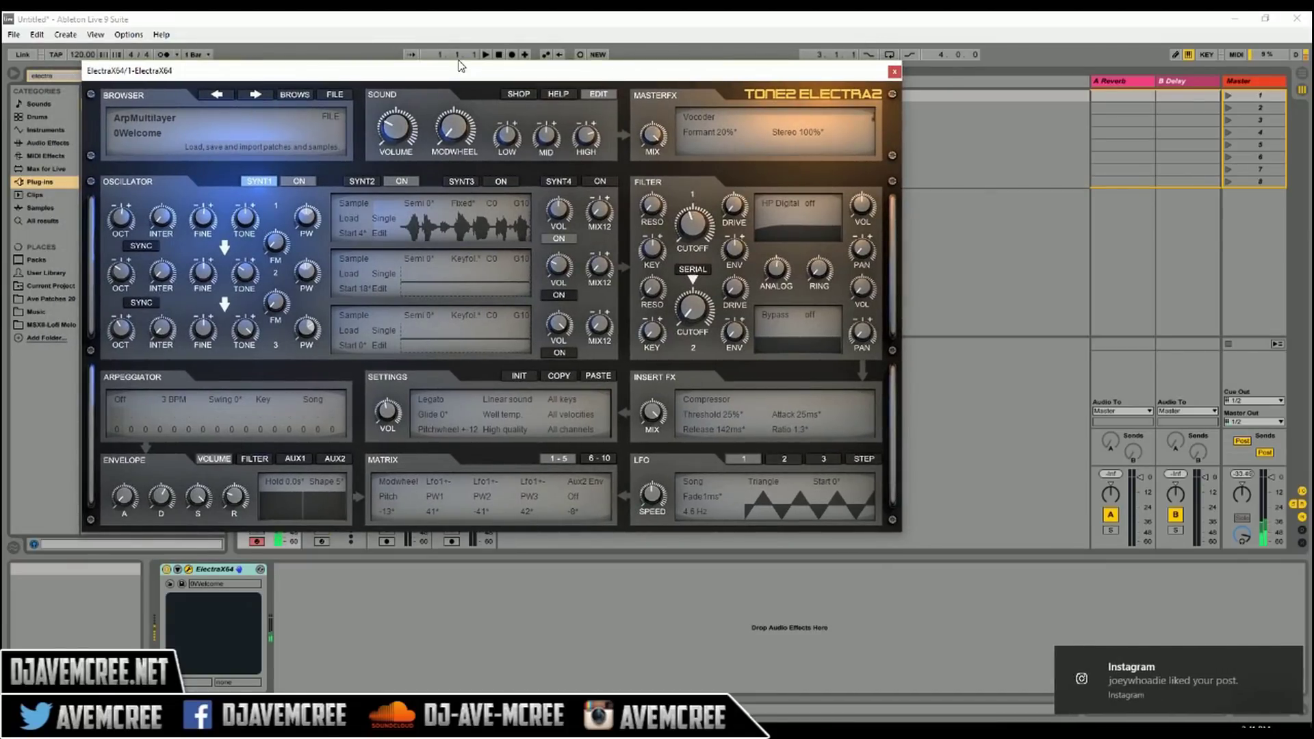